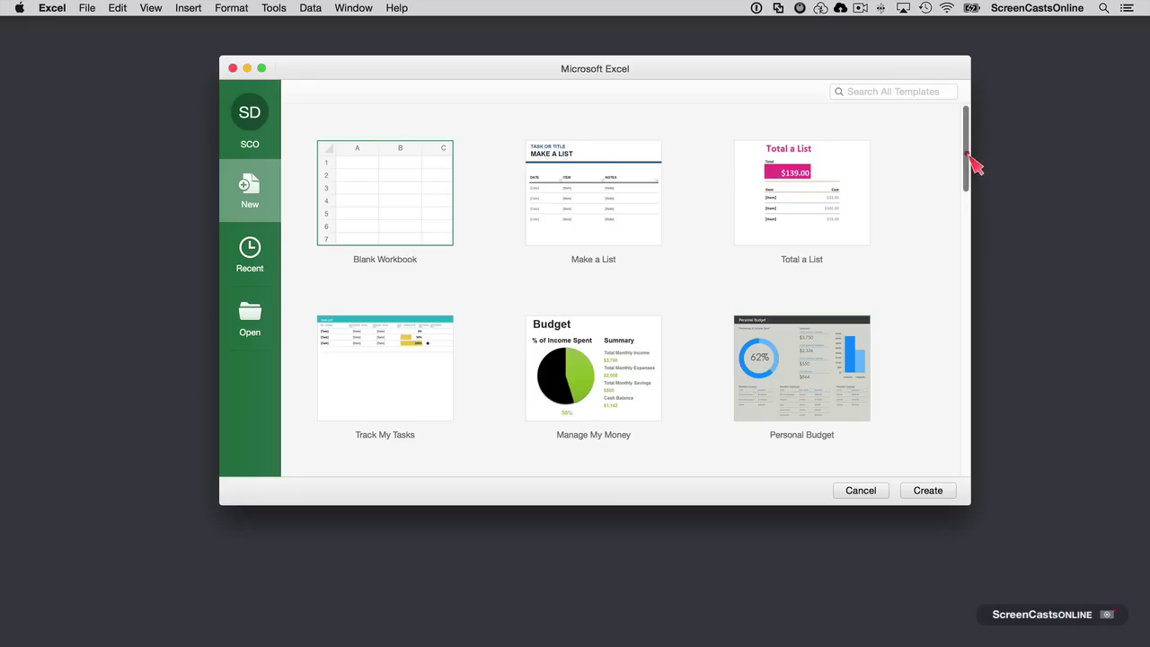
Step: Review the template gallery and the signed-in account's connected services, including the cloud services that can be added
drag(972, 159, 1020, 123)
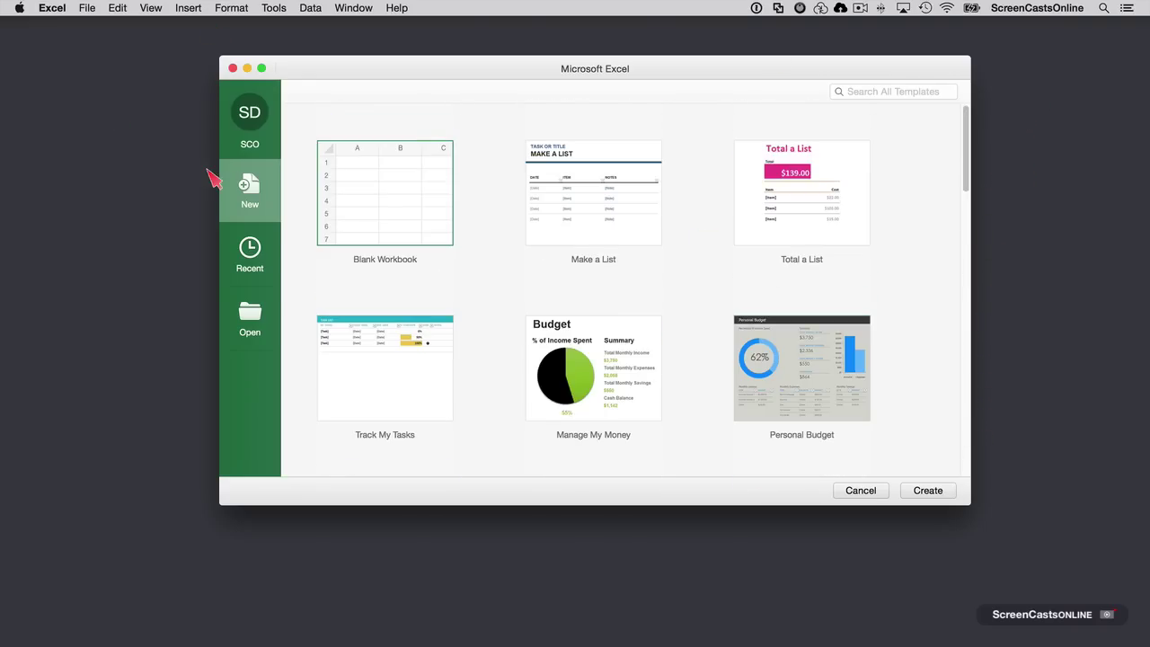
click(256, 130)
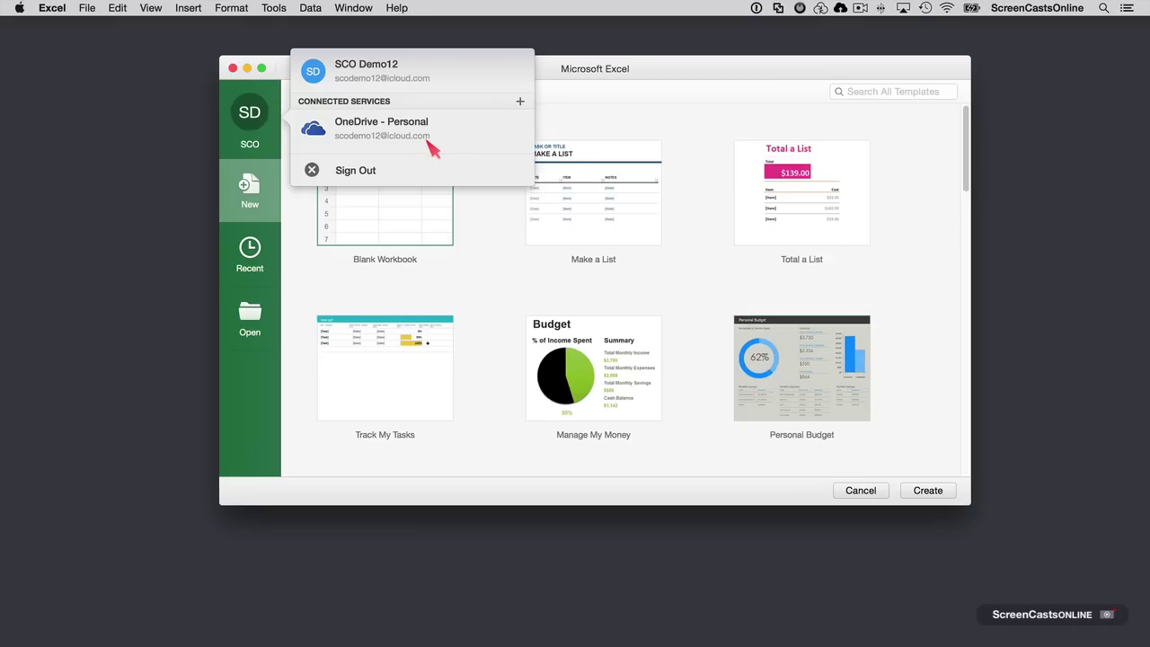
click(520, 101)
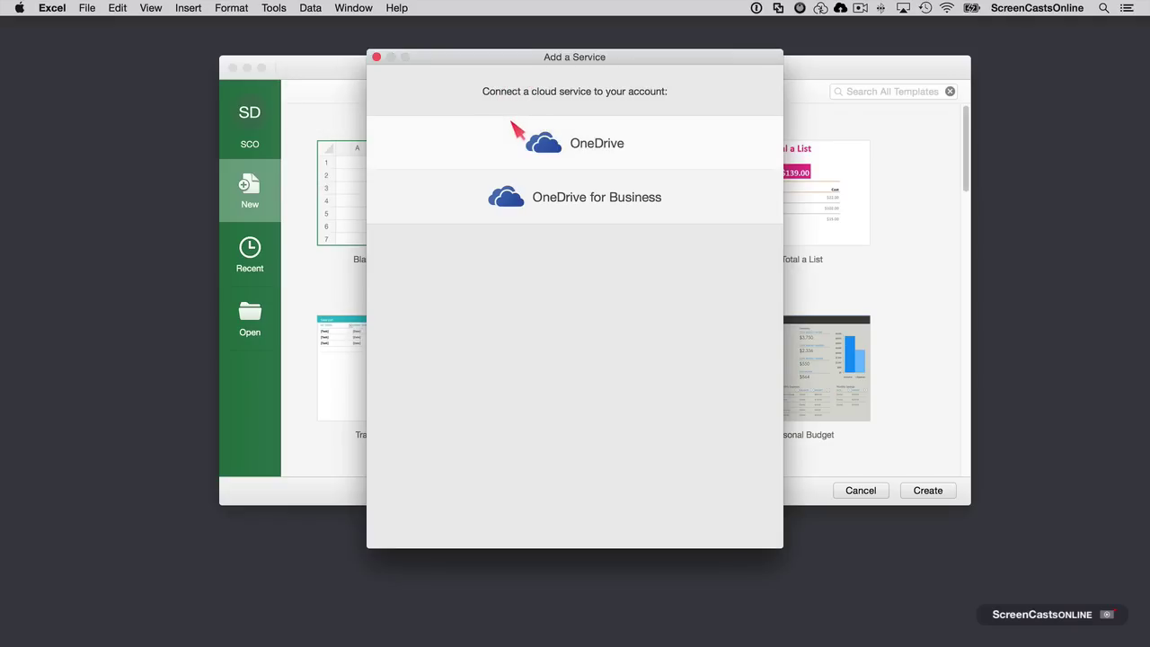
click(376, 58)
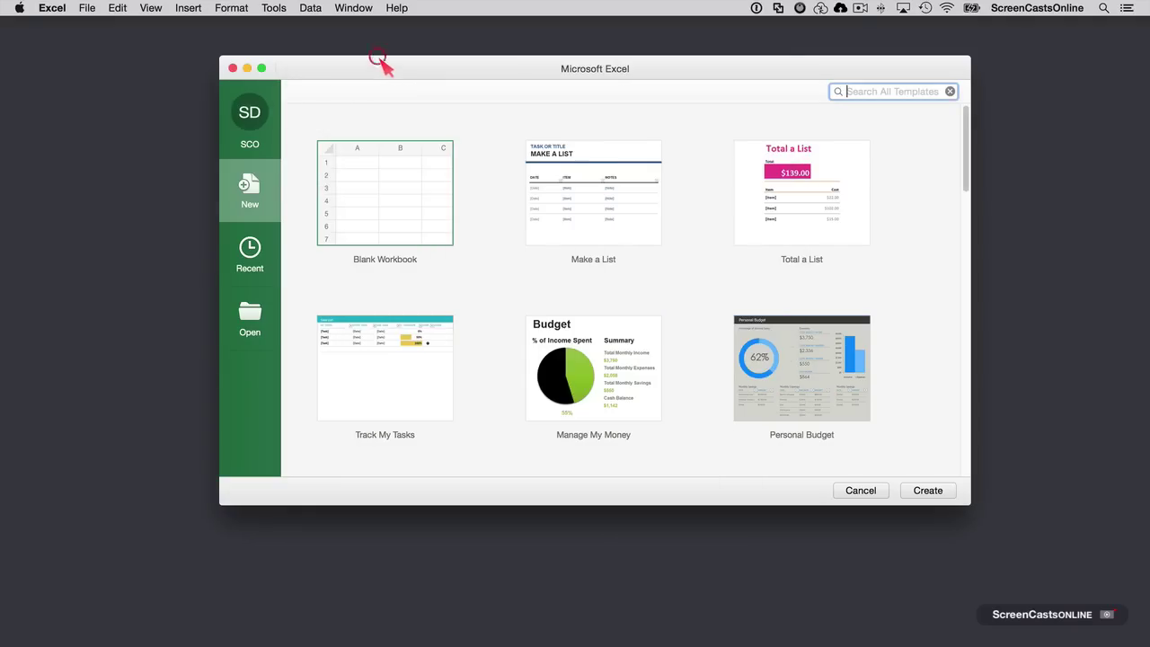
Step: Check the recent workbooks list and the locations from which workbooks can be opened
click(259, 261)
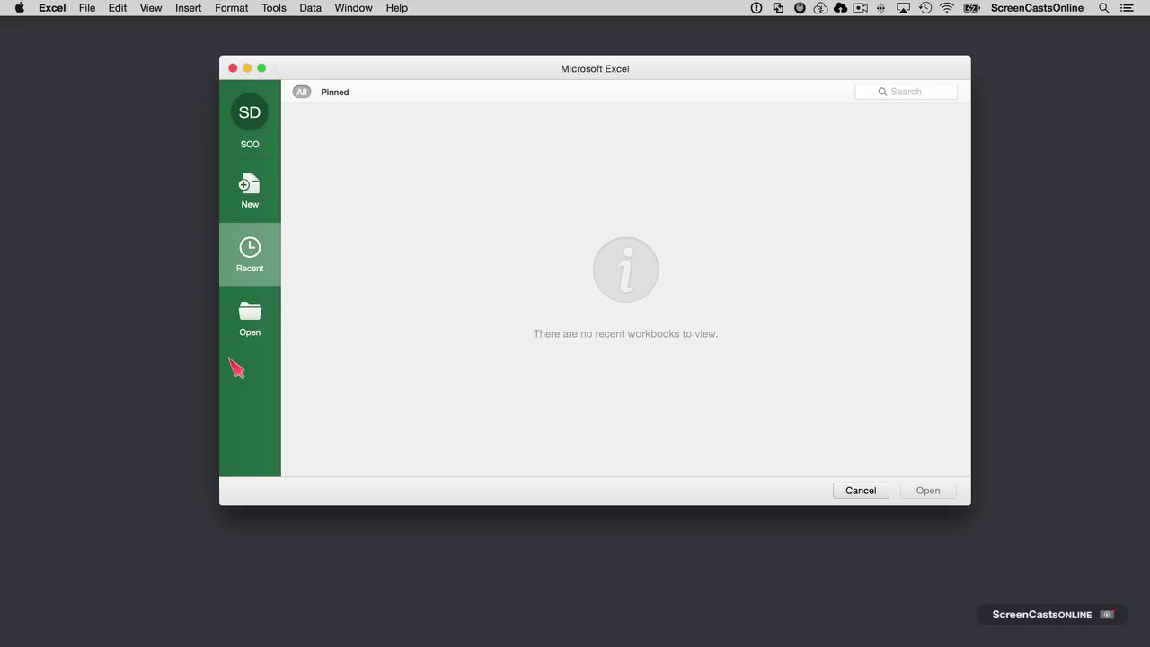
click(250, 328)
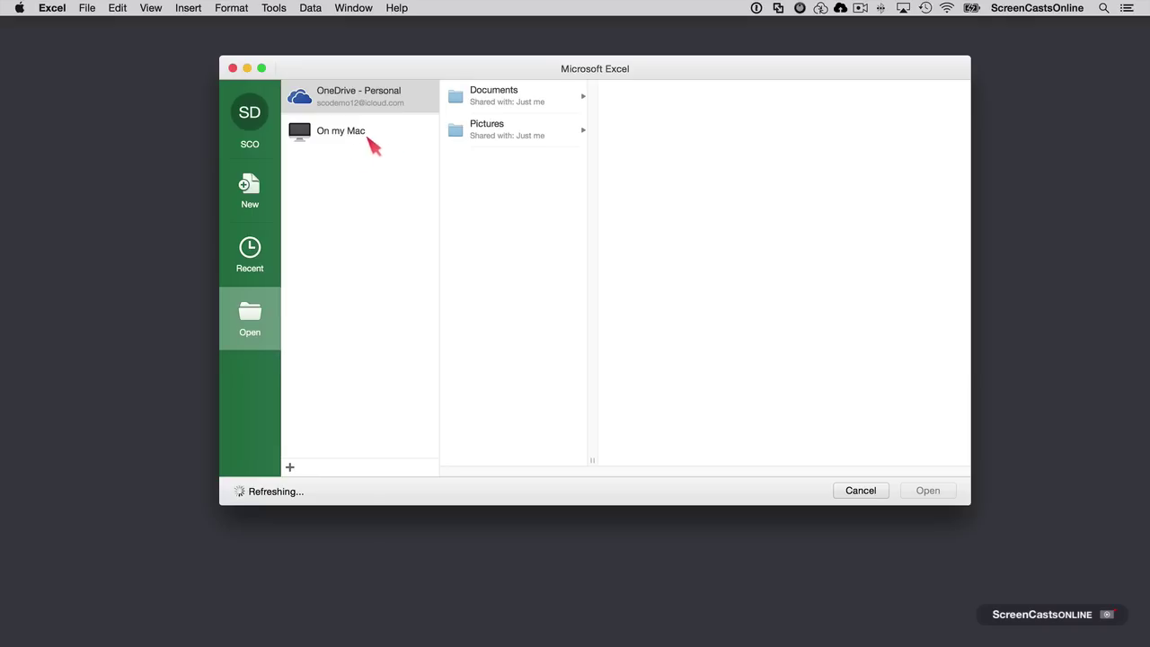
Step: Create a new workbook from the Blank Workbook template
click(253, 197)
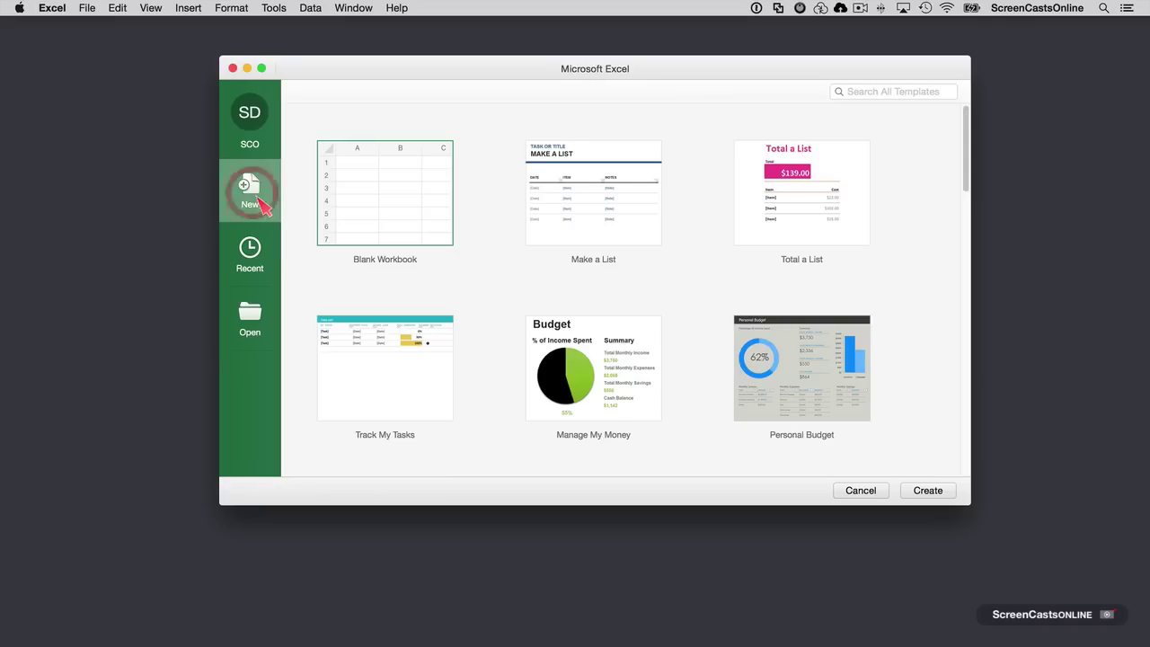
click(404, 203)
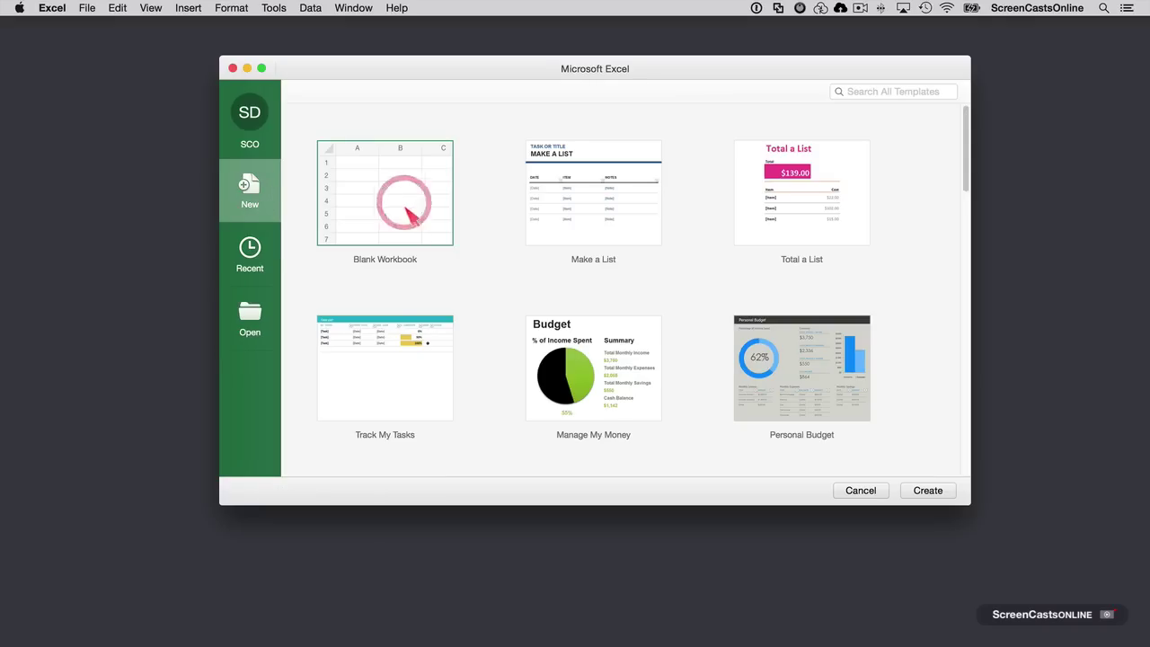
click(939, 495)
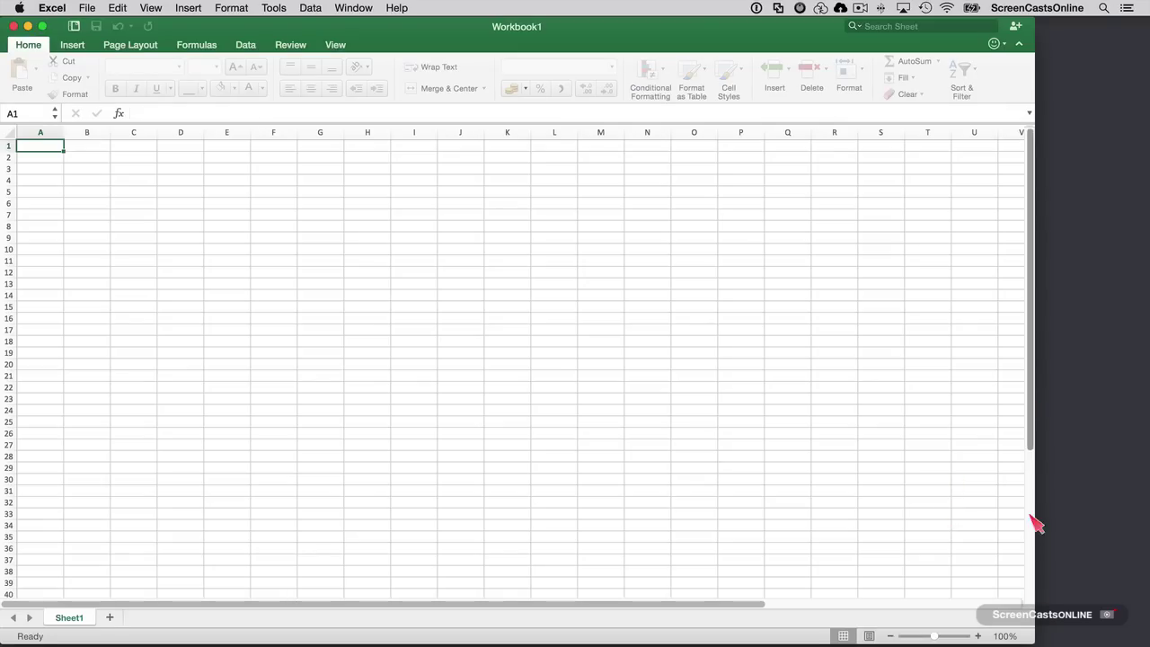
Step: Make the workbook window wider and shorter, and reposition it so it sits fully on the screen
mouse_move(1033, 640)
drag(1035, 644, 1111, 580)
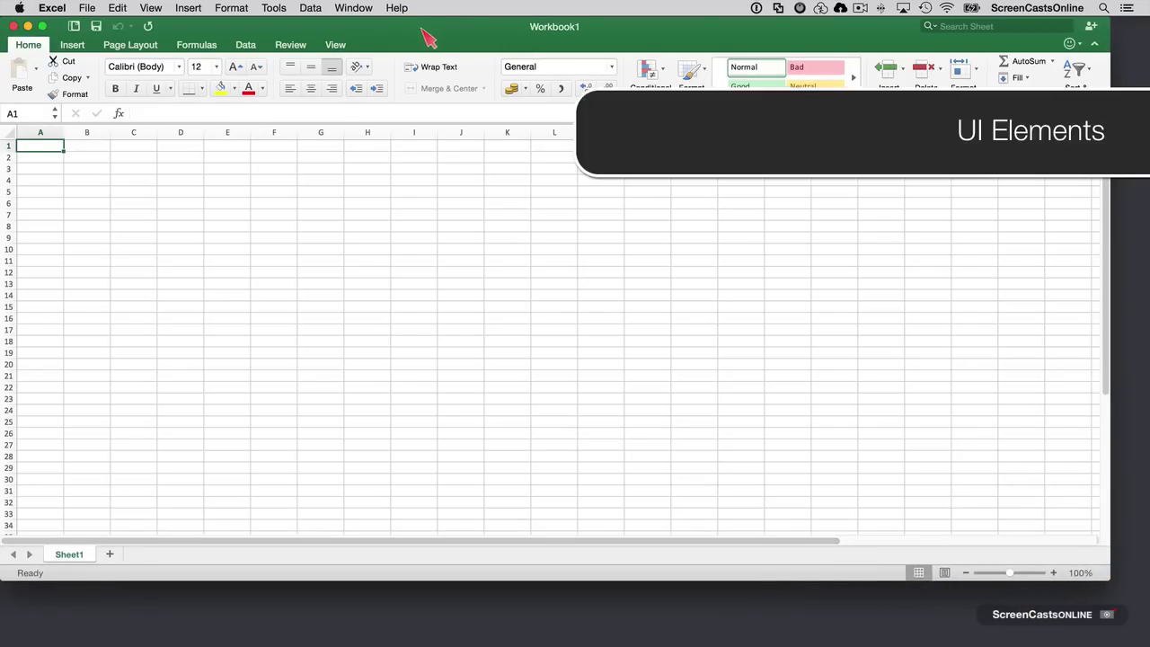
drag(422, 30, 444, 38)
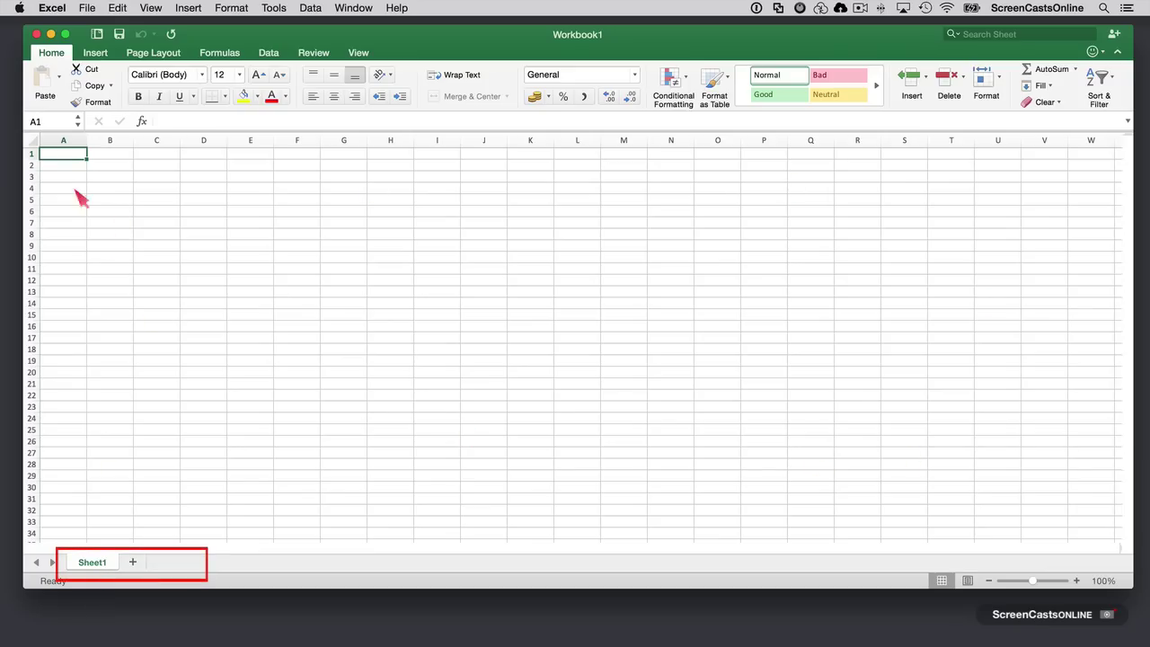
Step: Add a second sheet to the workbook and switch between Sheet1 and Sheet2, ending on Sheet2
click(135, 564)
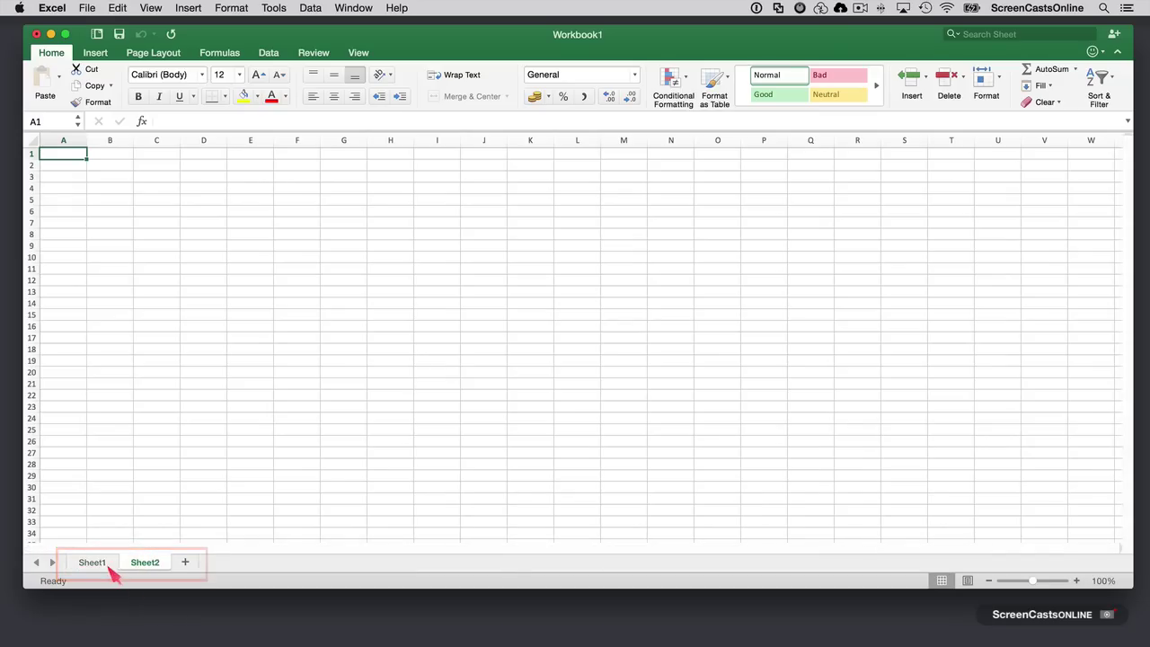
click(106, 564)
click(142, 565)
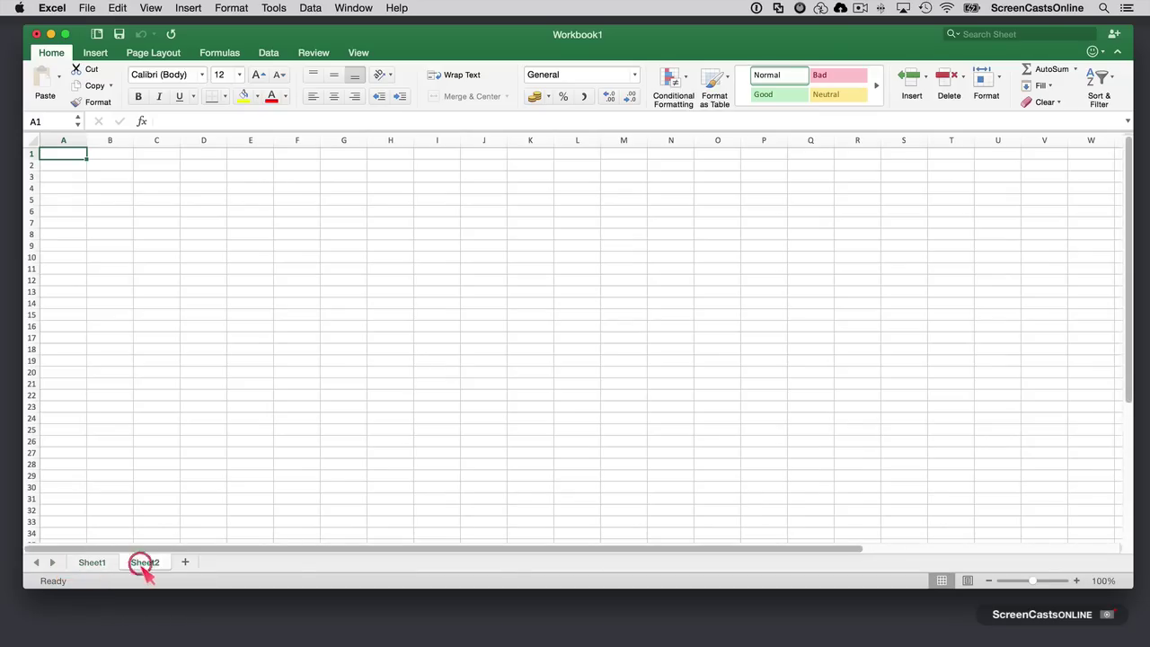
click(97, 563)
click(144, 563)
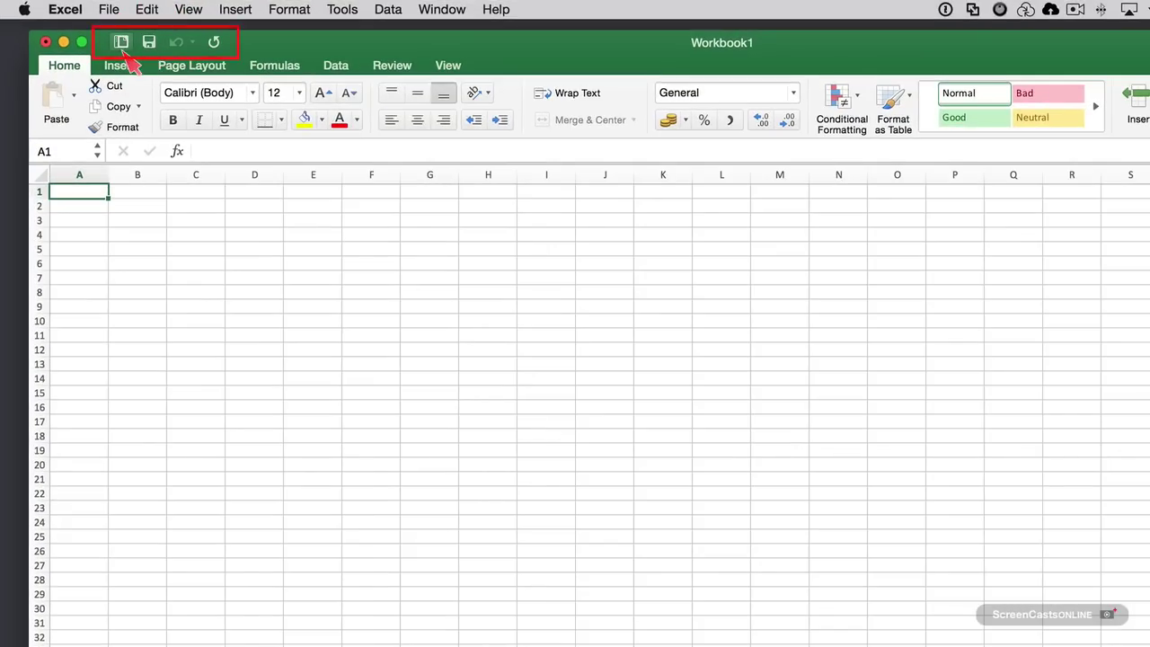
Step: View the template gallery from within the open workbook and close it without creating anything
click(123, 44)
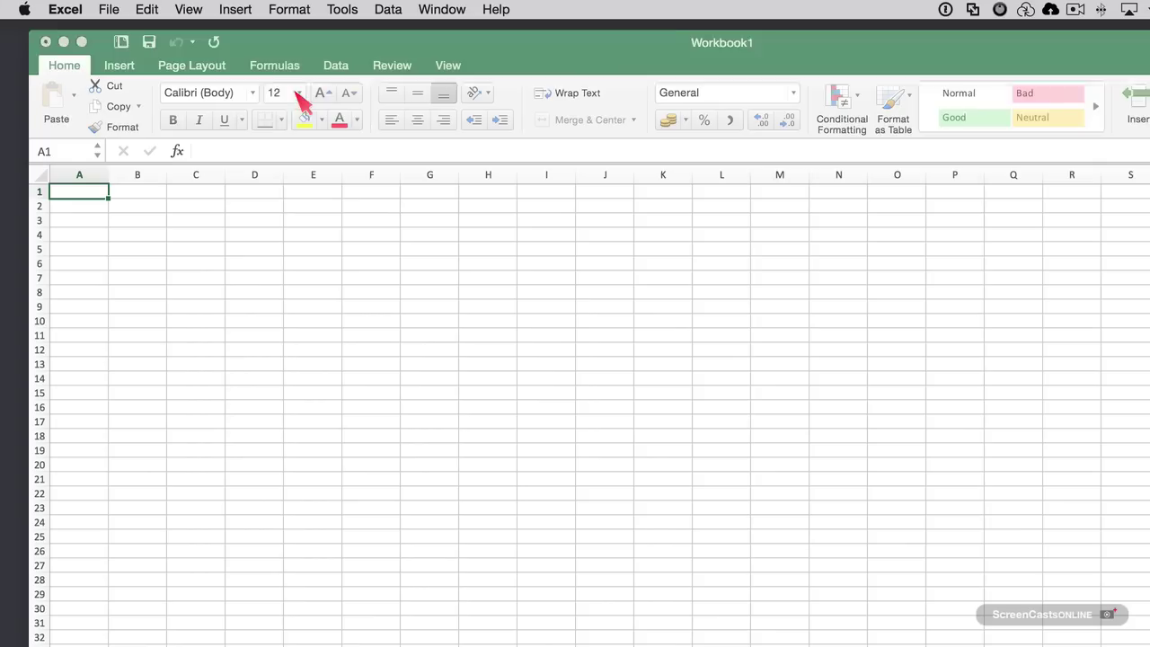
click(302, 99)
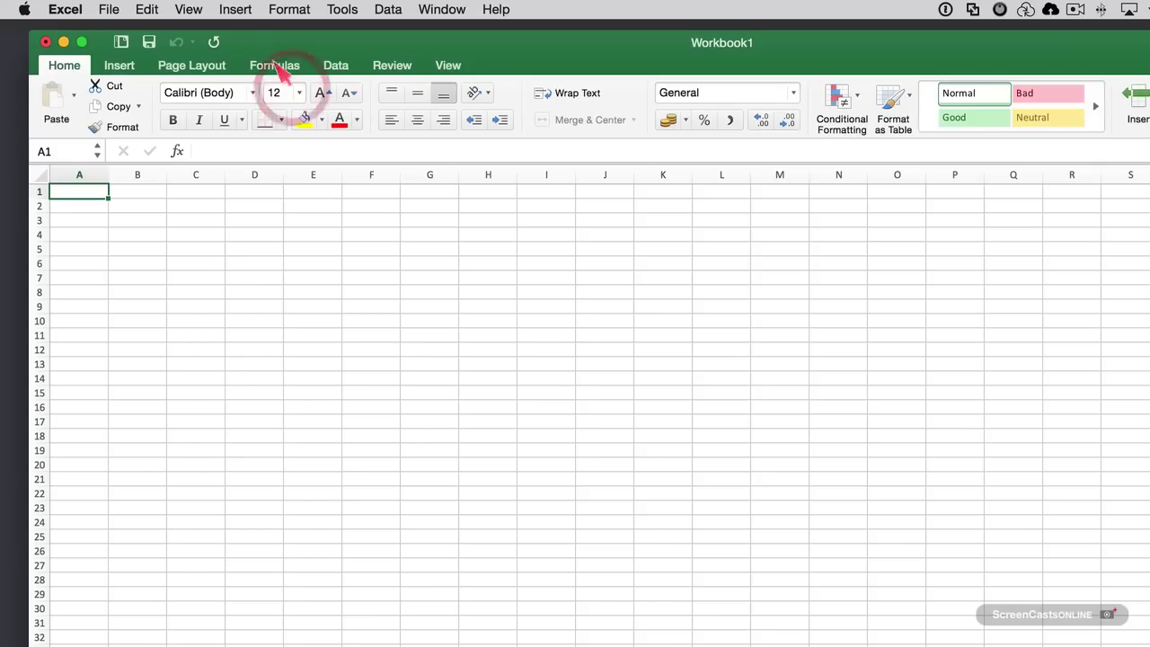
Step: Start saving Workbook1 to the Documents folder of OneDrive - Personal in the Excel Workbook (.xlsx) format
click(150, 43)
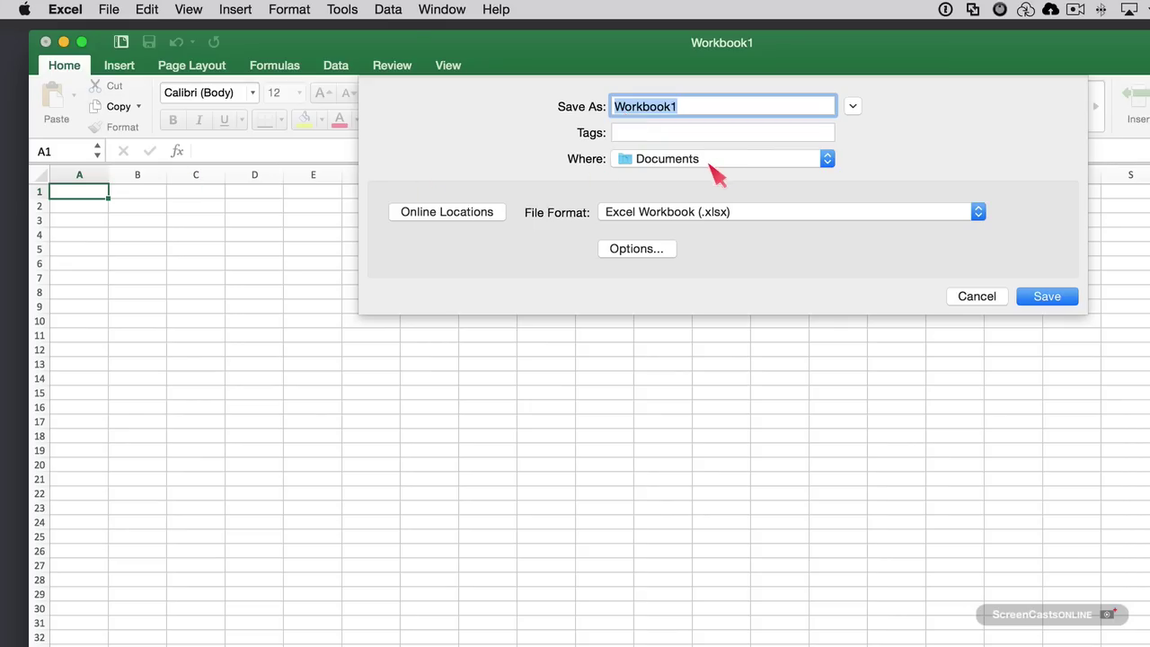
click(454, 218)
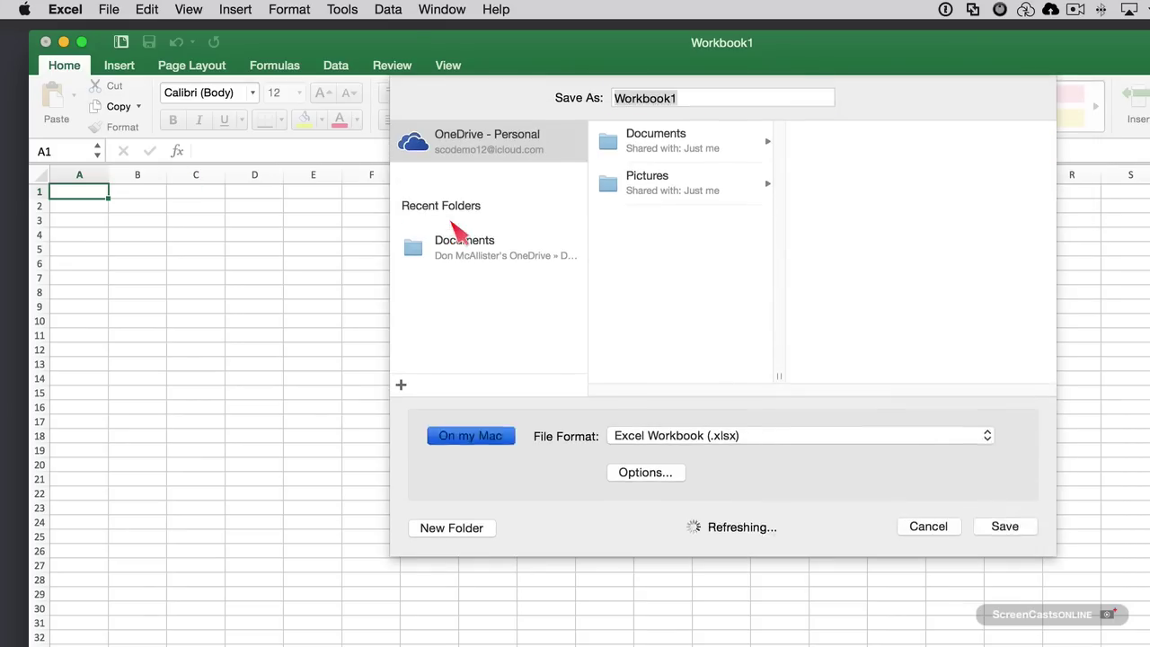
click(683, 153)
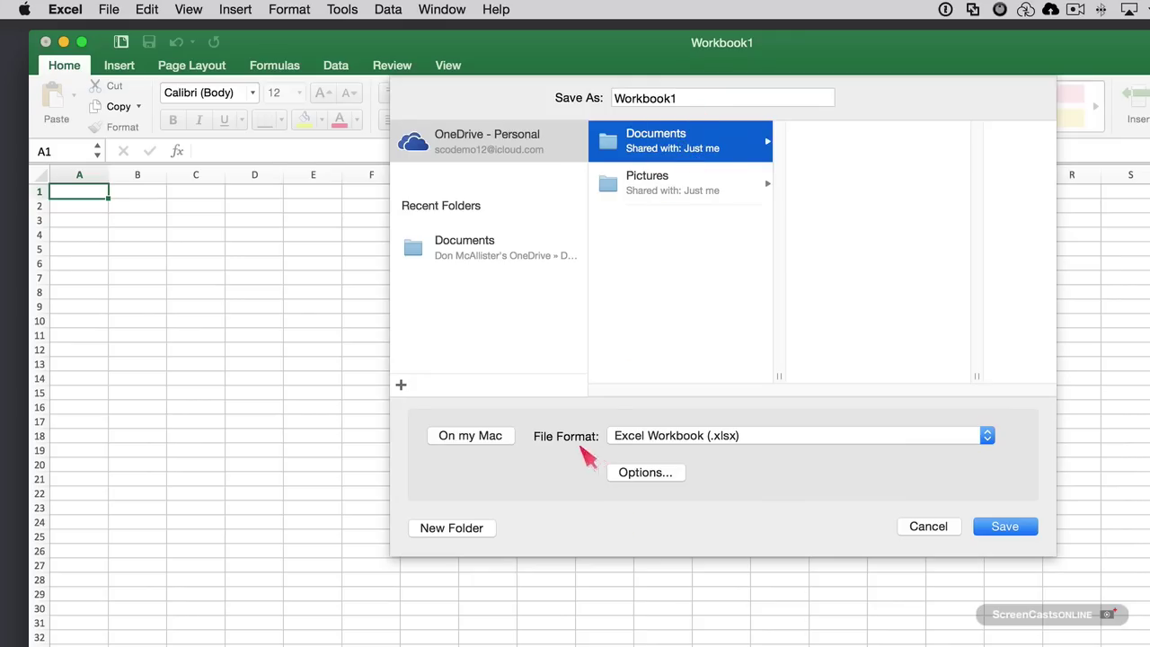
click(971, 440)
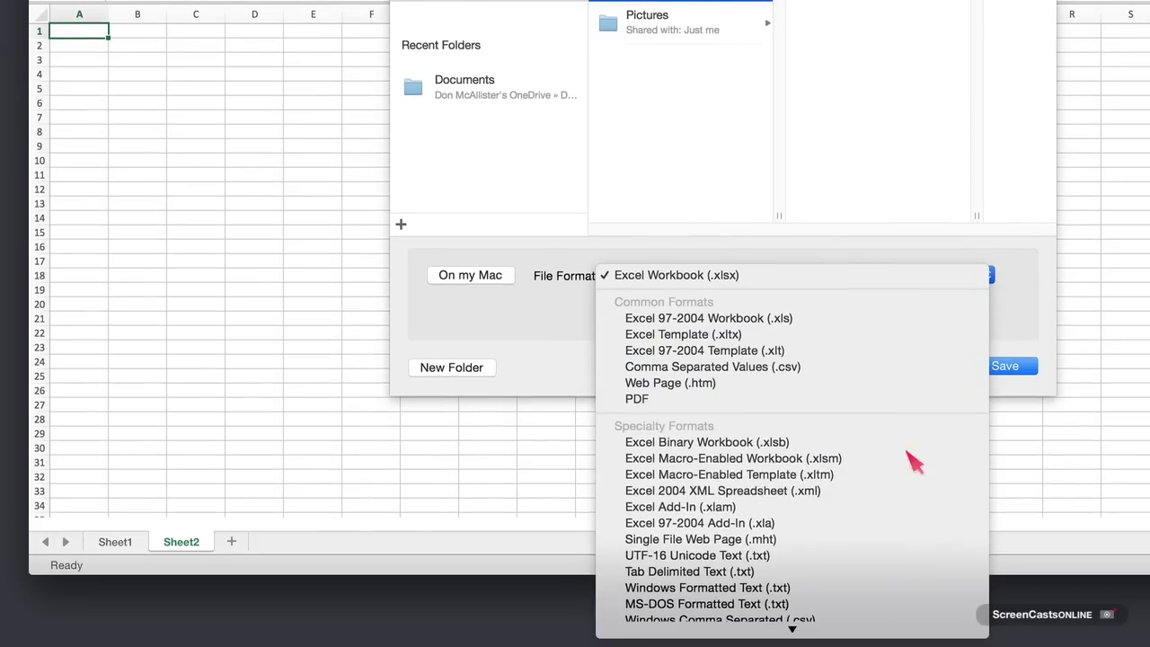
mouse_move(873, 629)
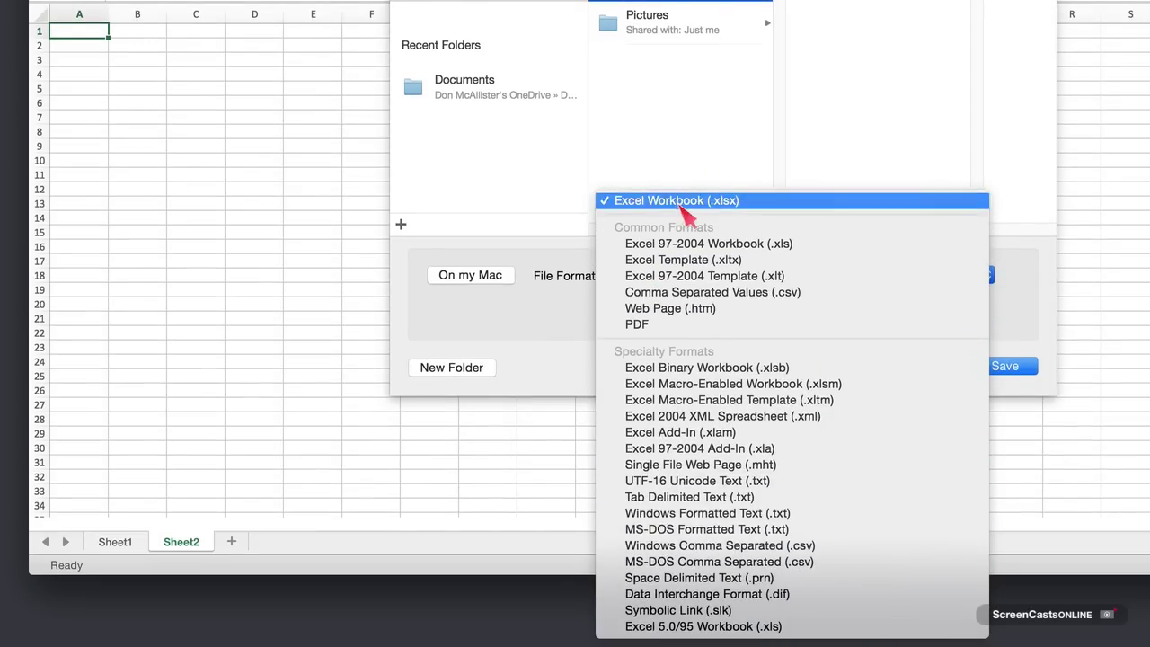
click(676, 200)
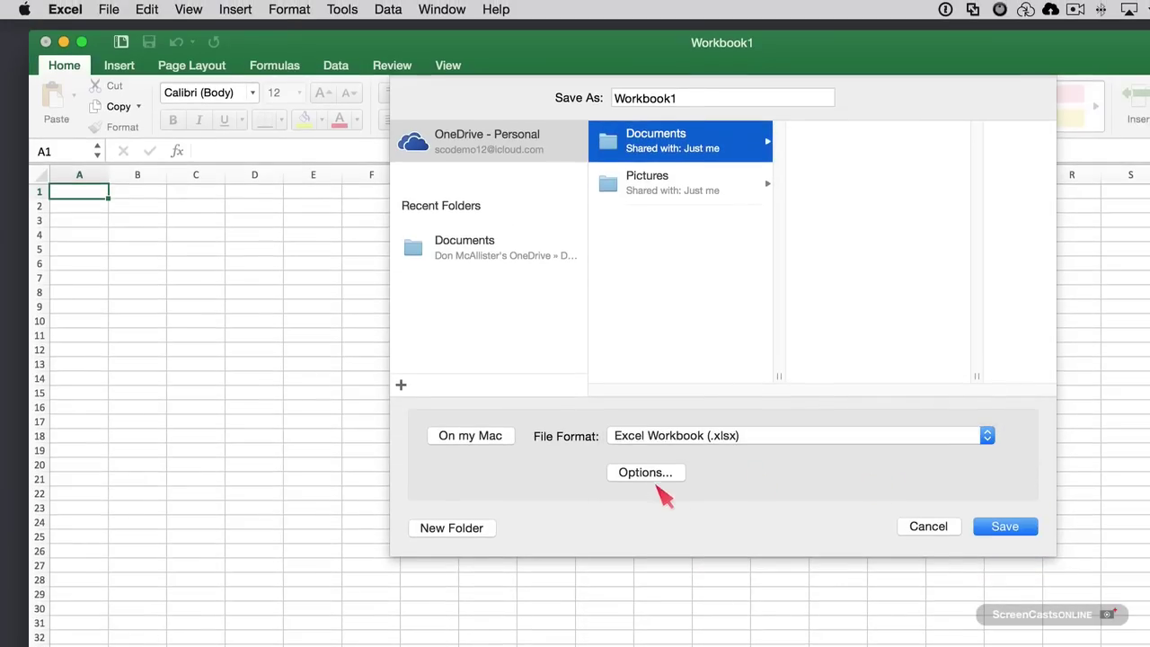
Step: Leave both passwords blank and read-only off in the save options, and save the workbook
click(660, 476)
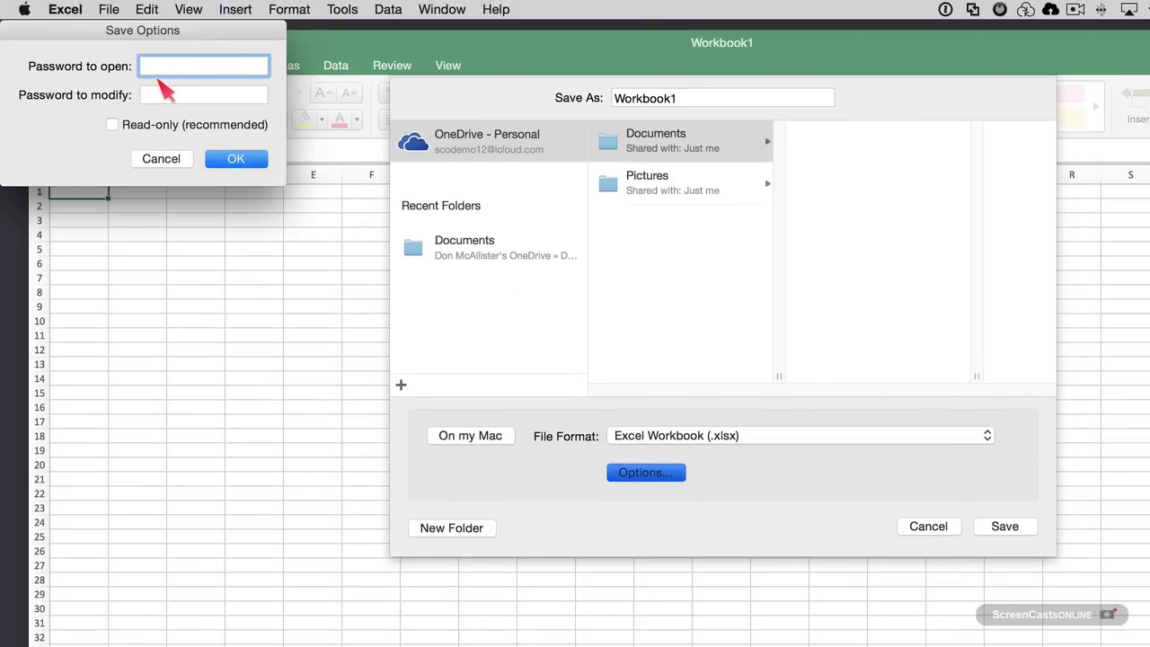
click(239, 164)
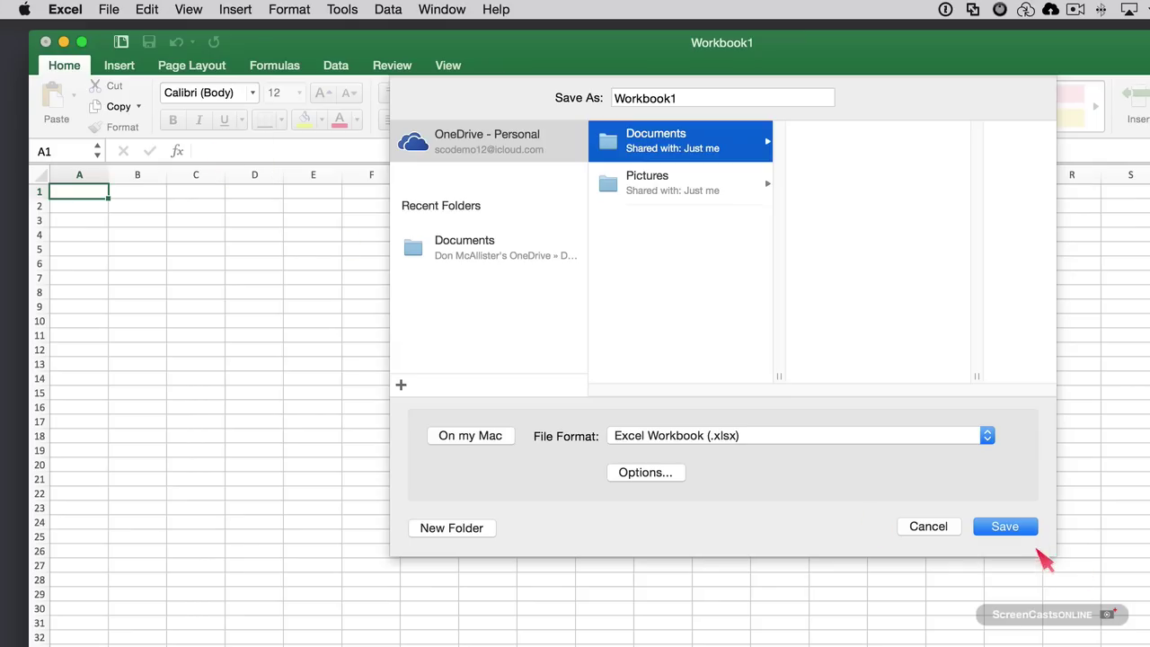
click(1011, 530)
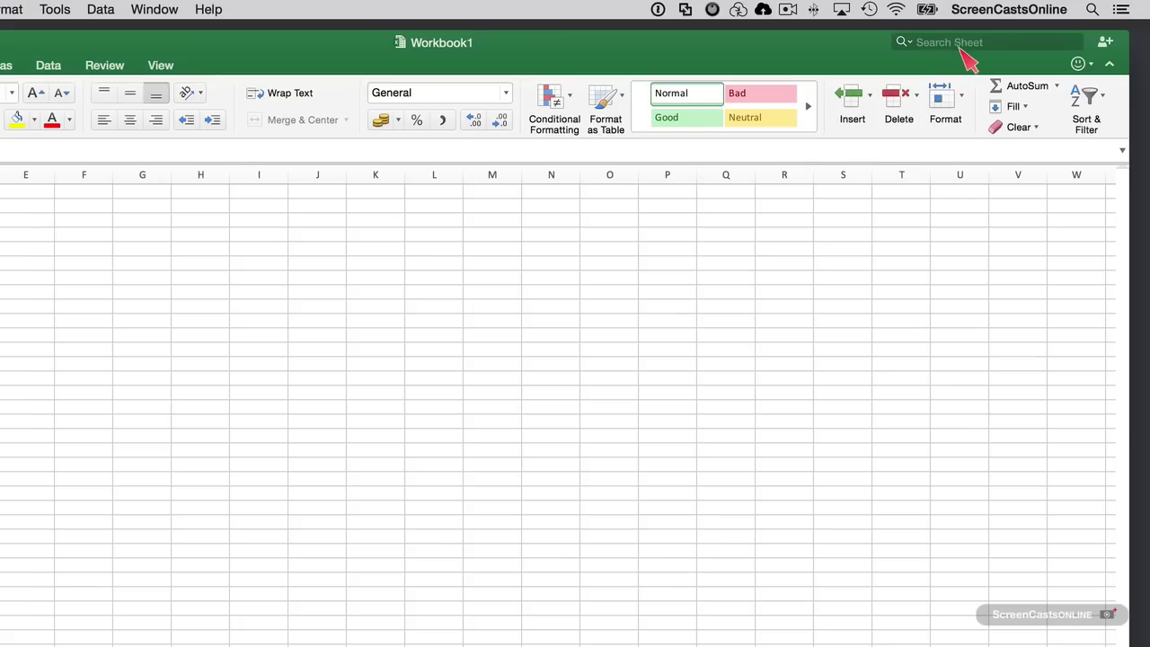
Step: Look through the sheet search options and the workbook's sharing options, and close them without choosing any
click(907, 43)
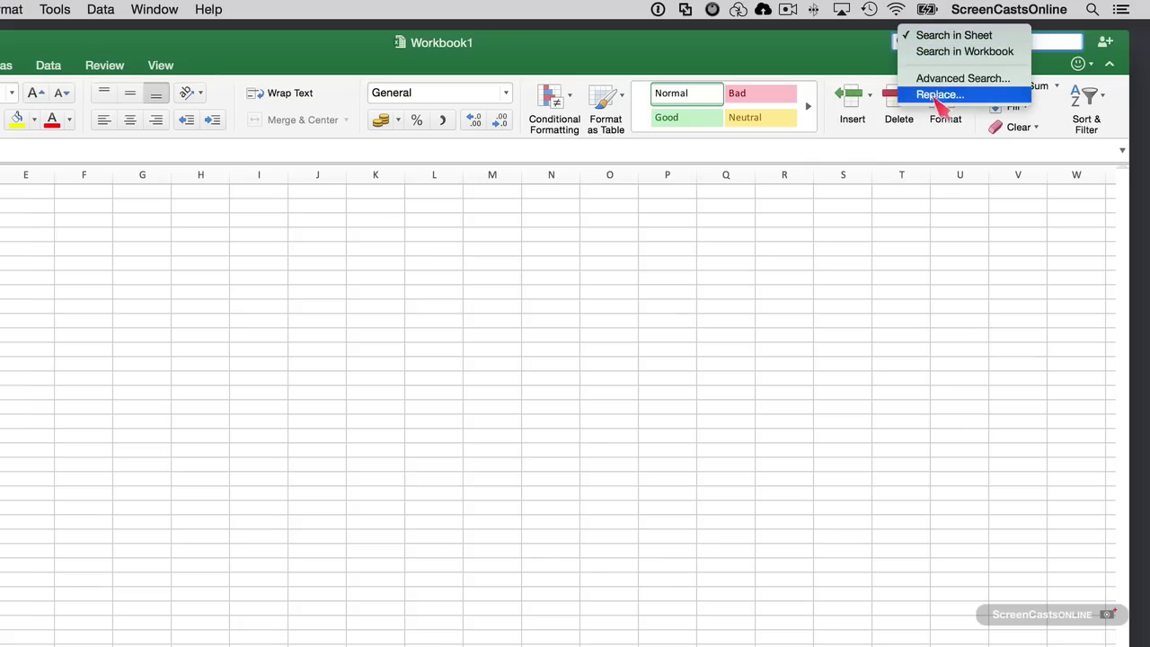
click(822, 57)
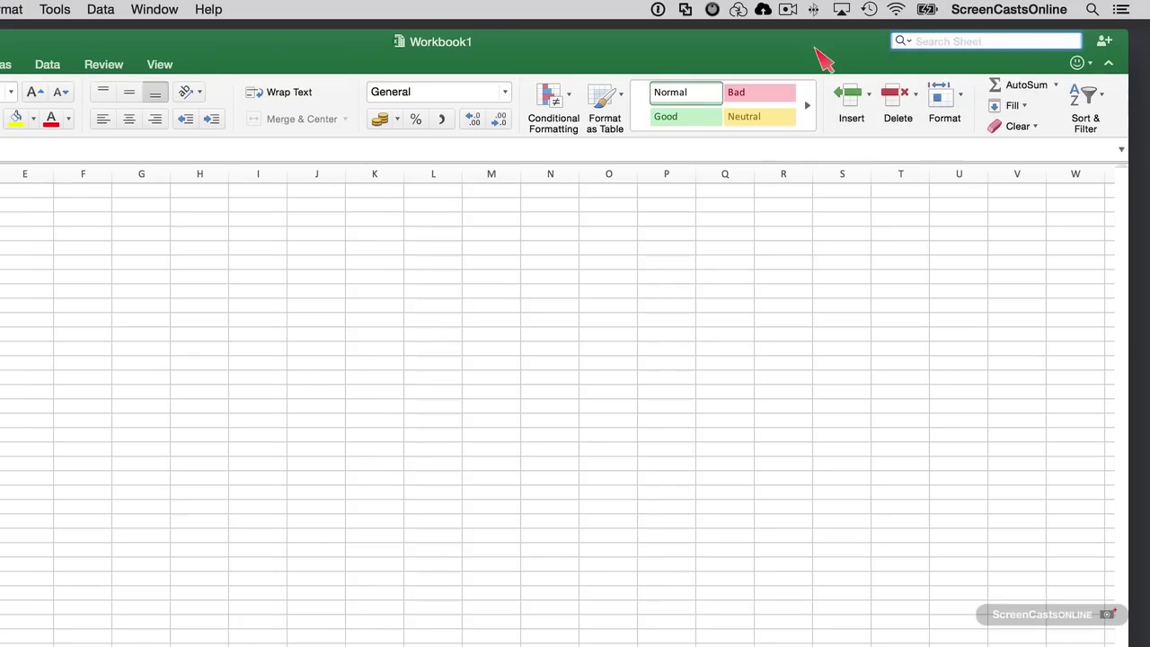
click(1106, 45)
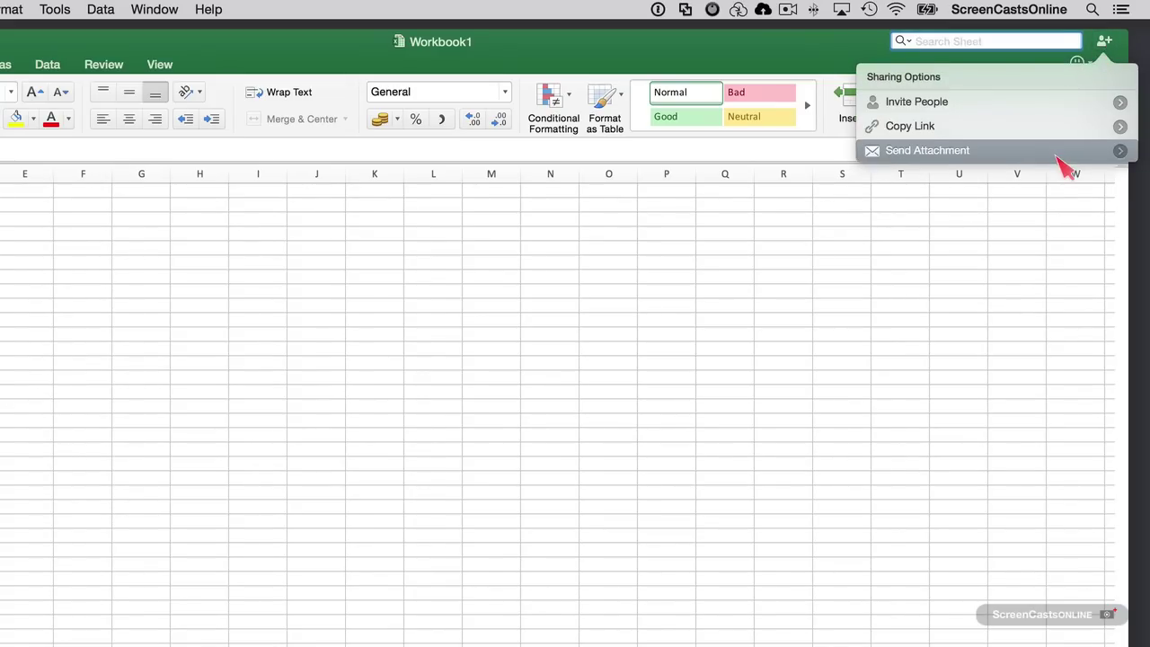
click(550, 280)
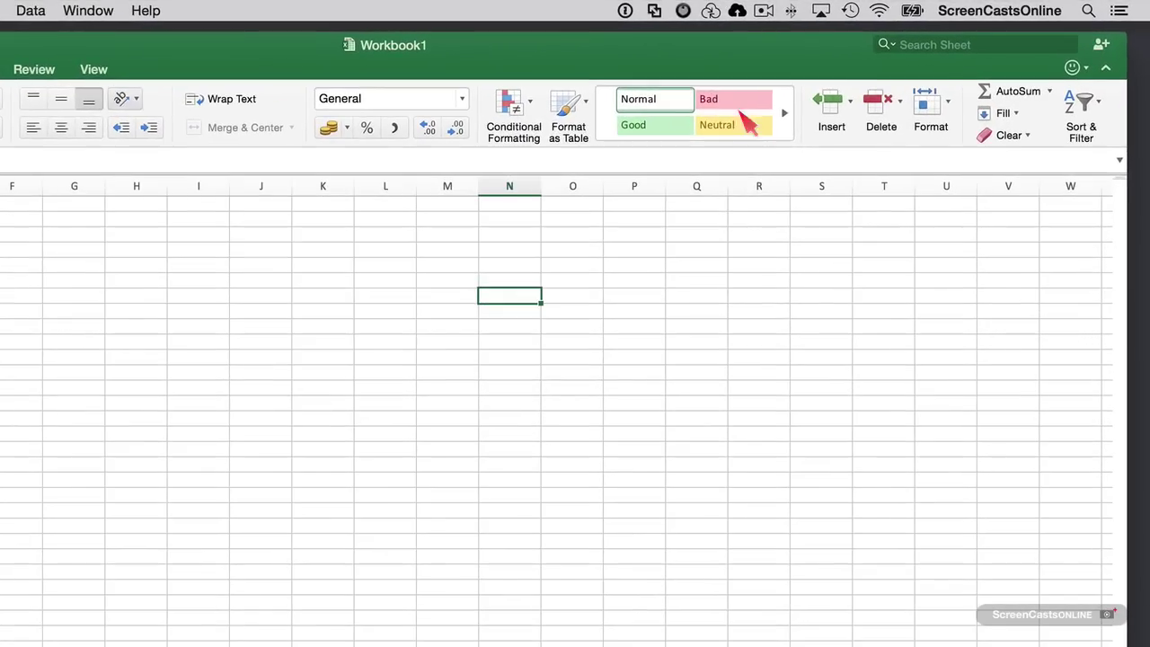
Step: Collapse the ribbon and expand it again, twice in succession
click(1106, 69)
click(1107, 70)
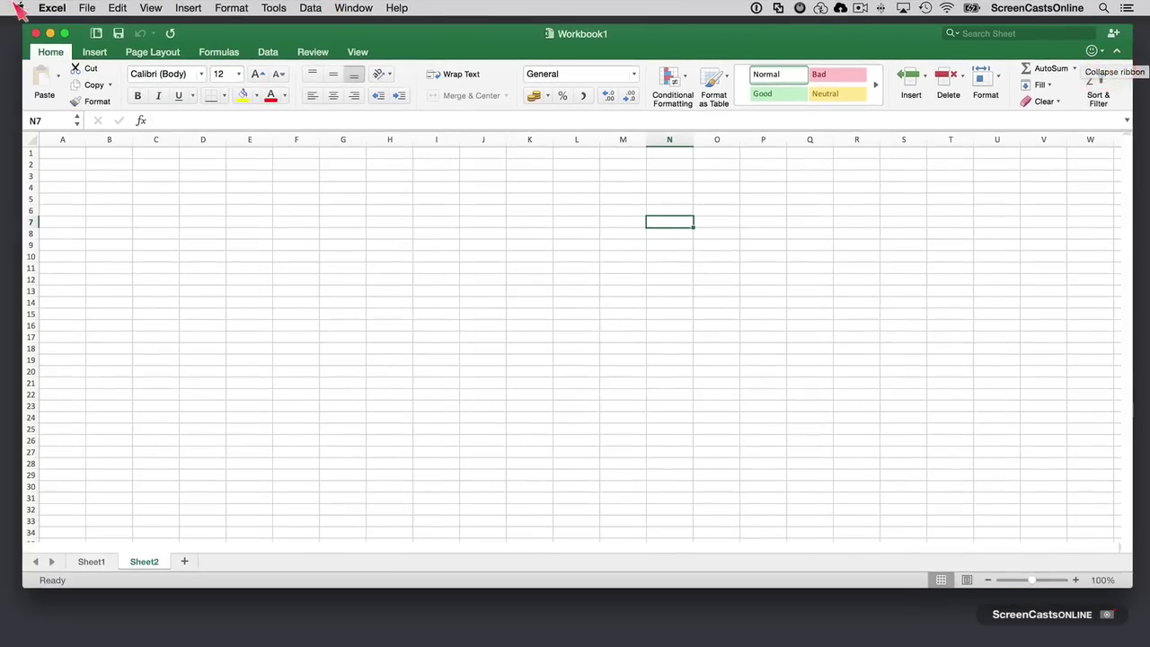
double_click(50, 52)
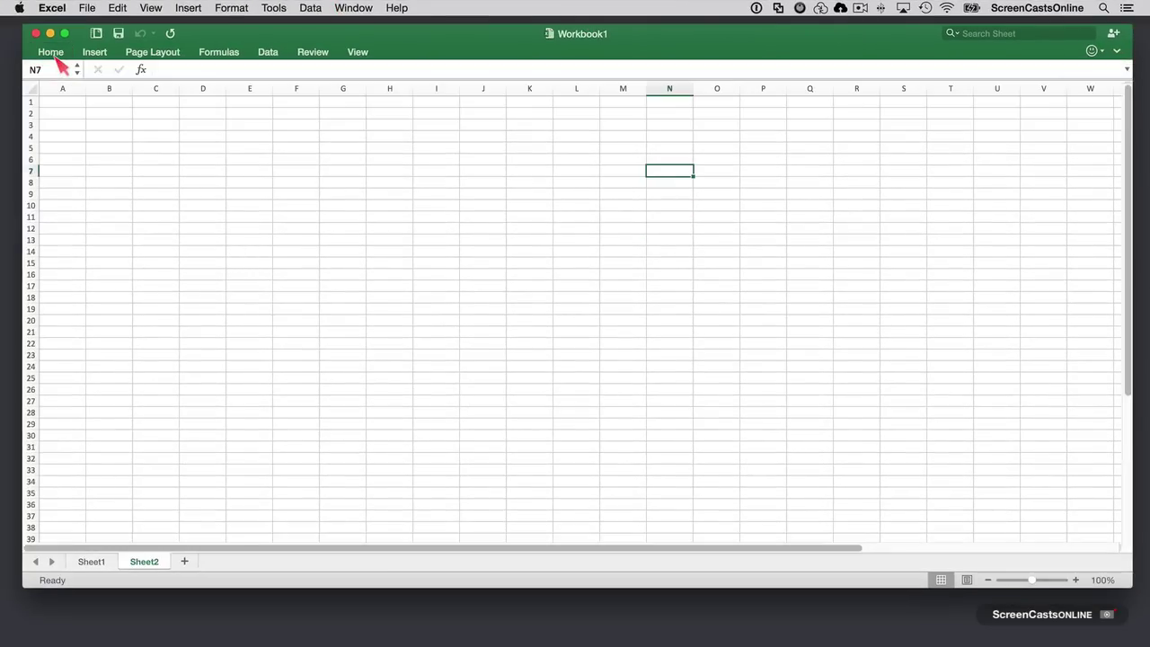
double_click(52, 54)
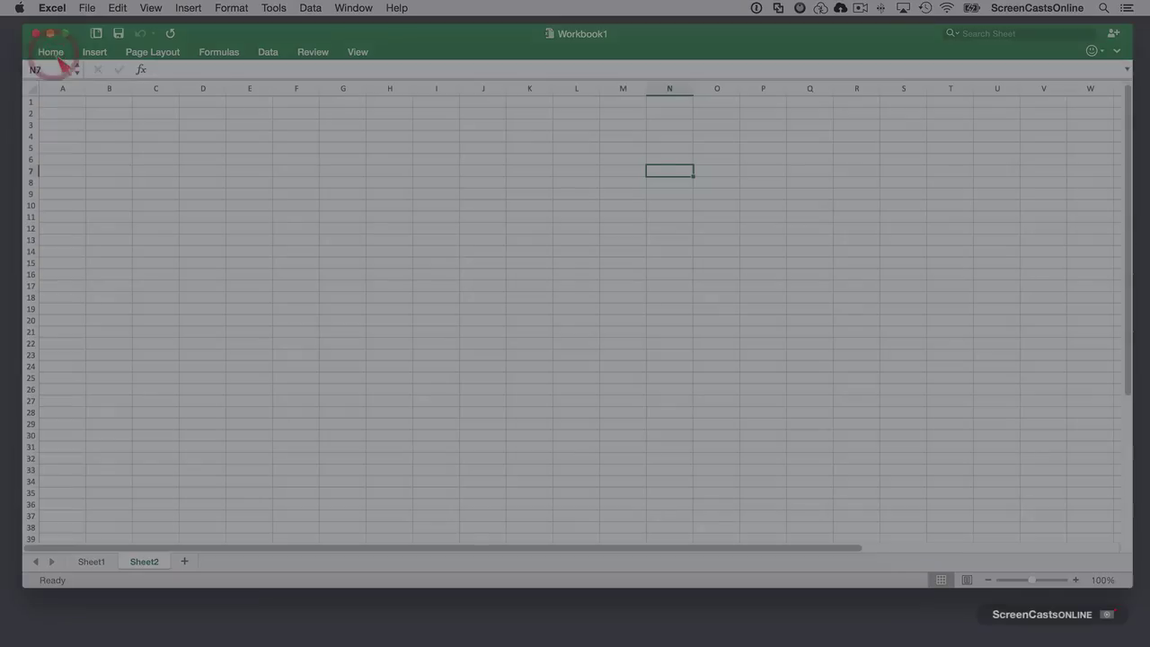